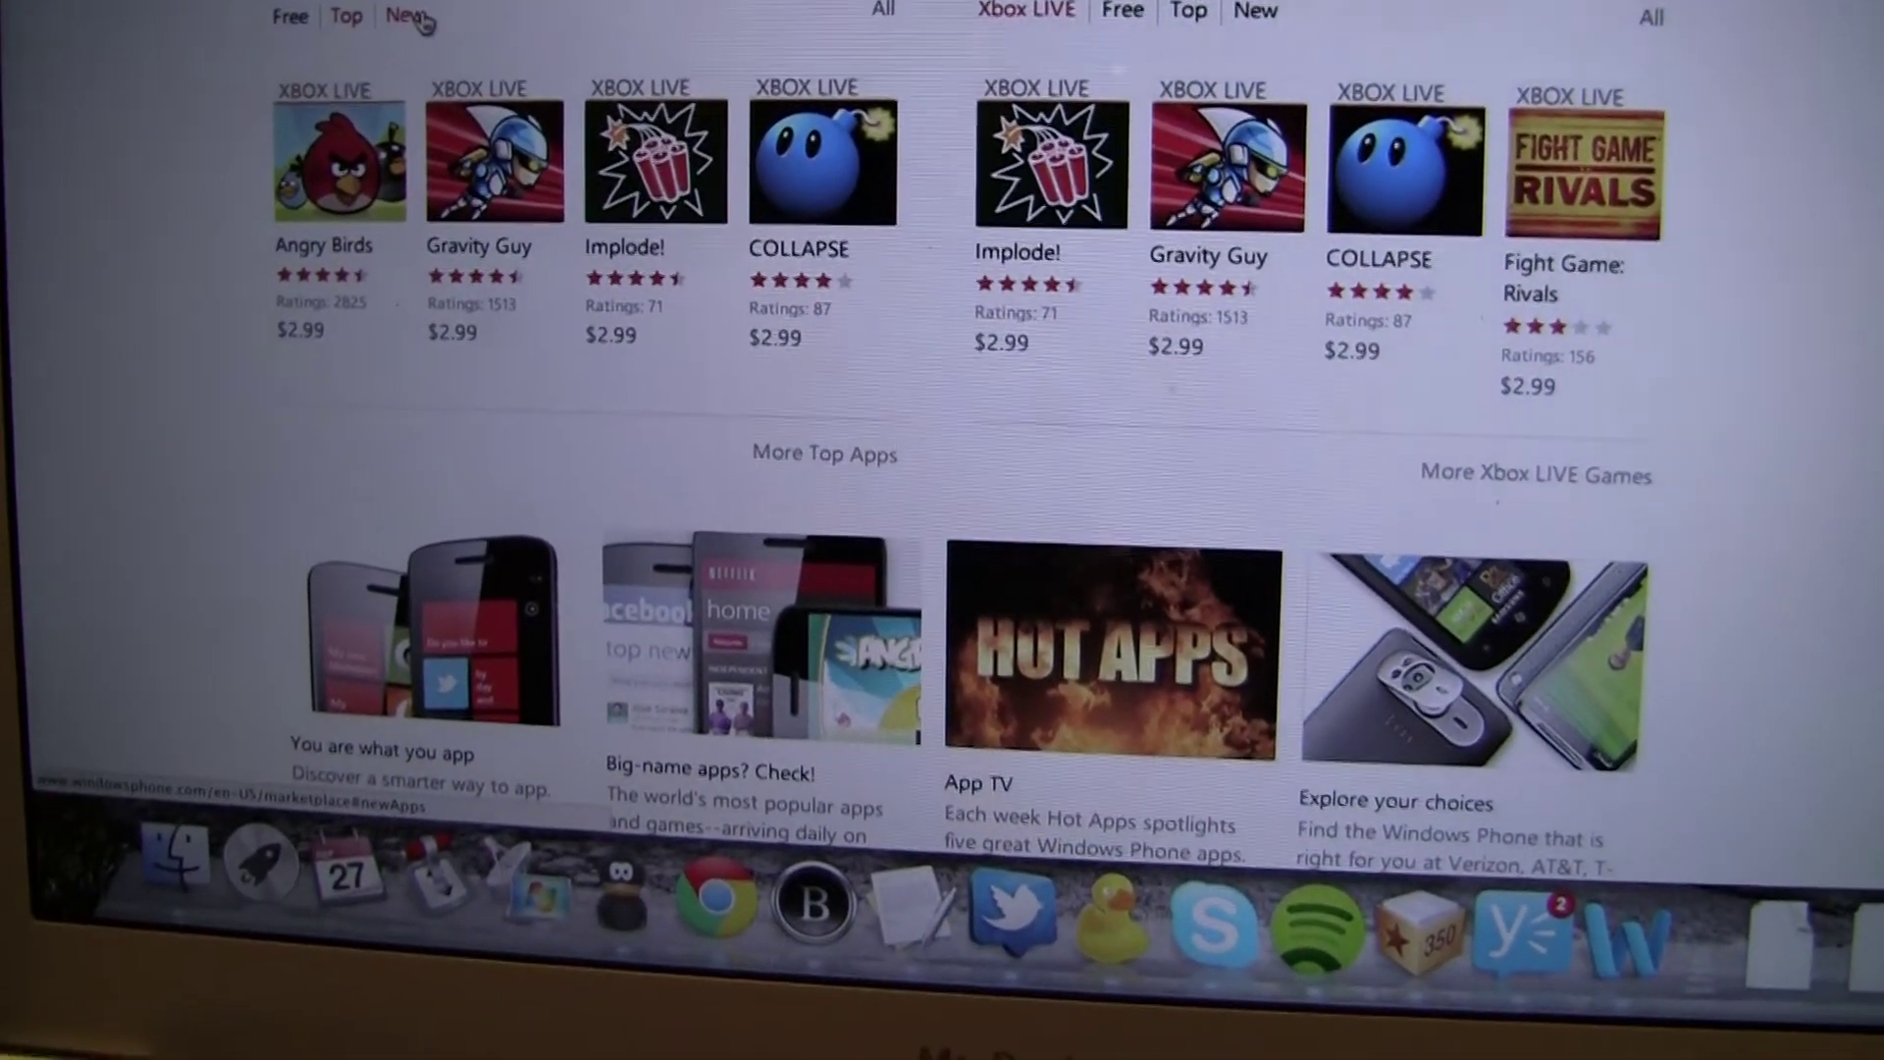
Open the IN+ Networking app page via the New apps list and the full catalogue.
click(425, 21)
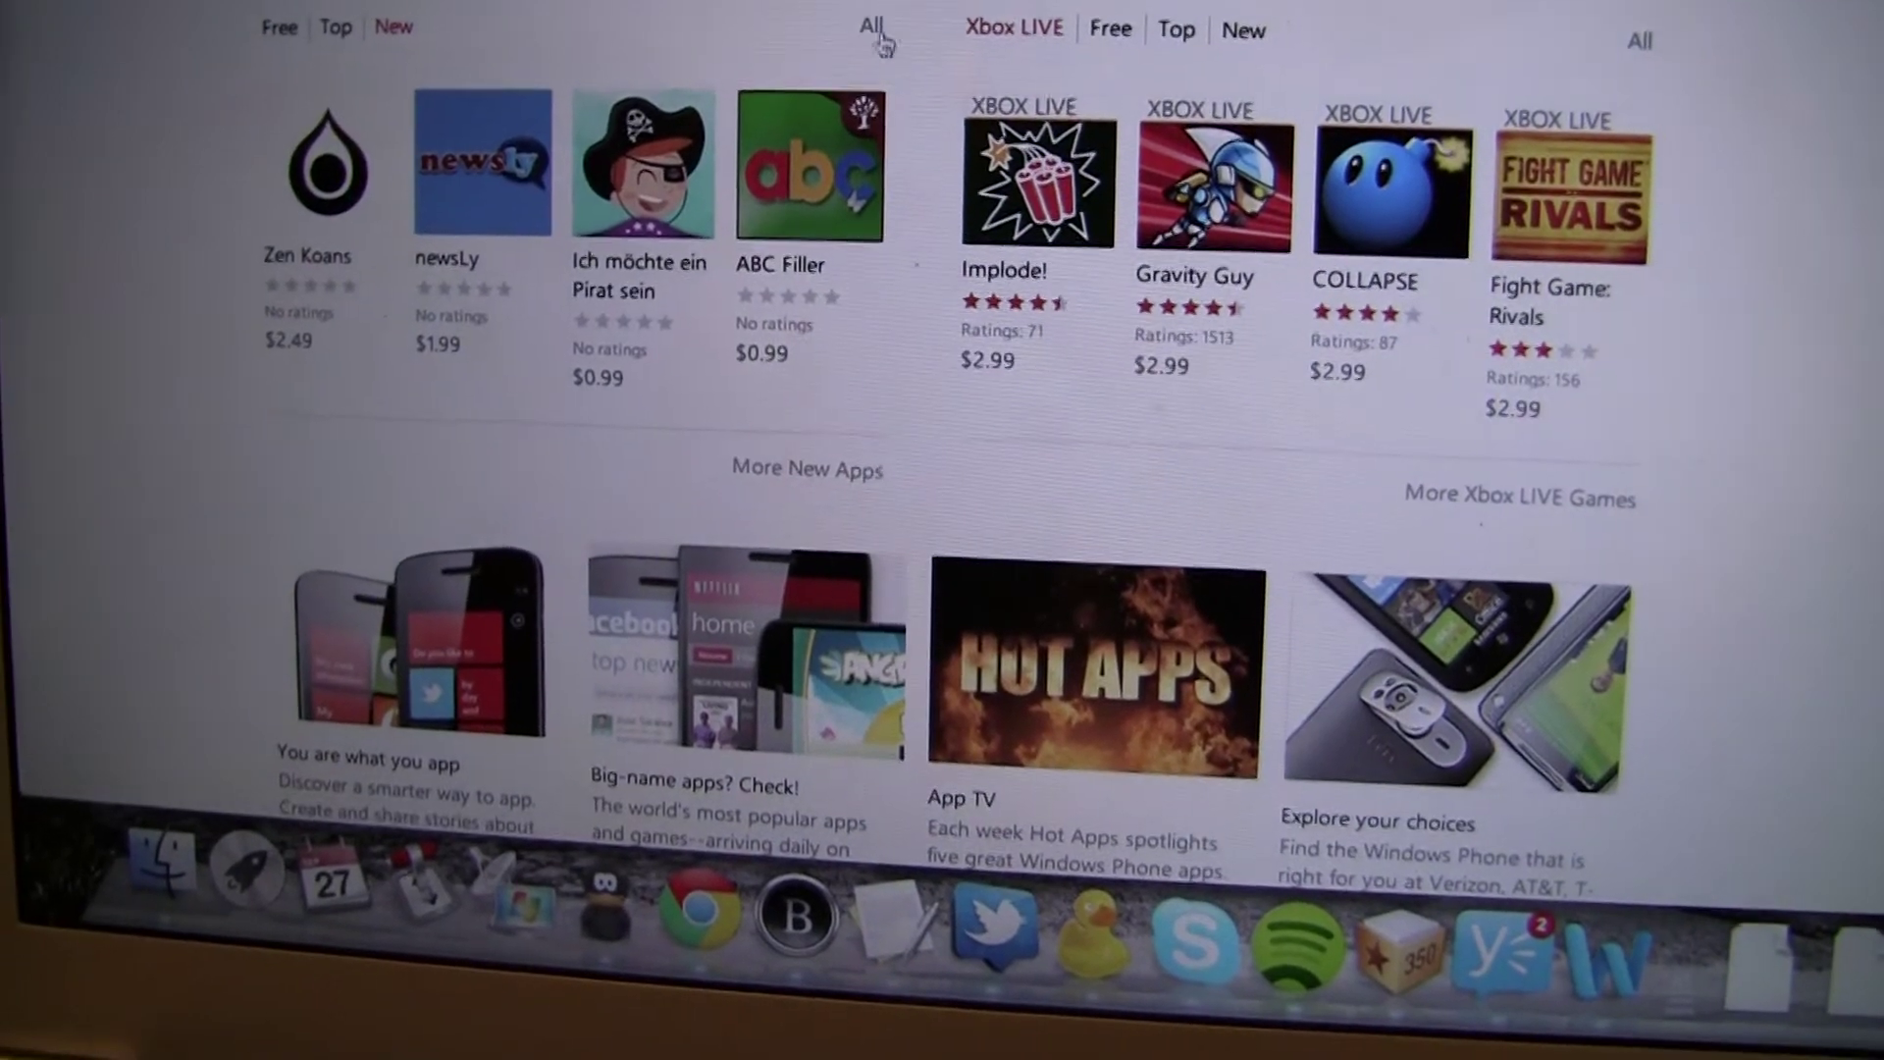
click(870, 36)
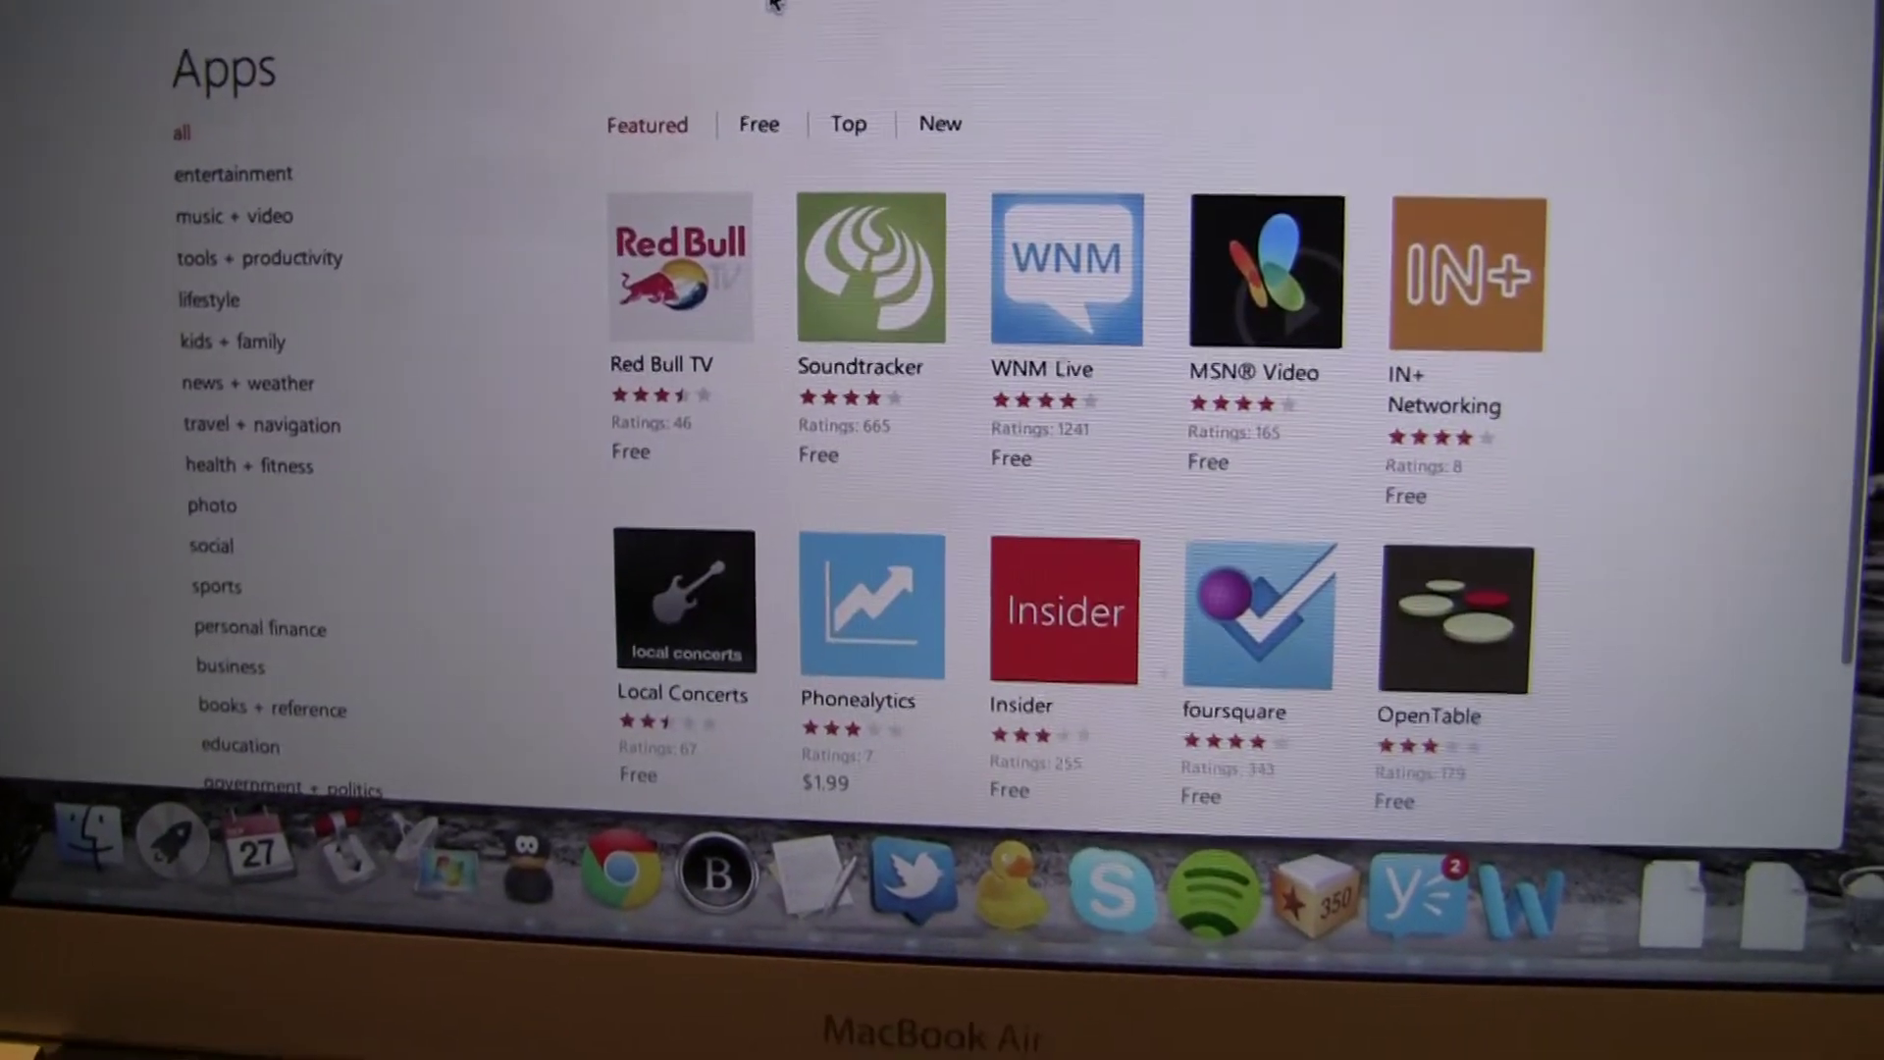
scroll(767, 176, down, 3)
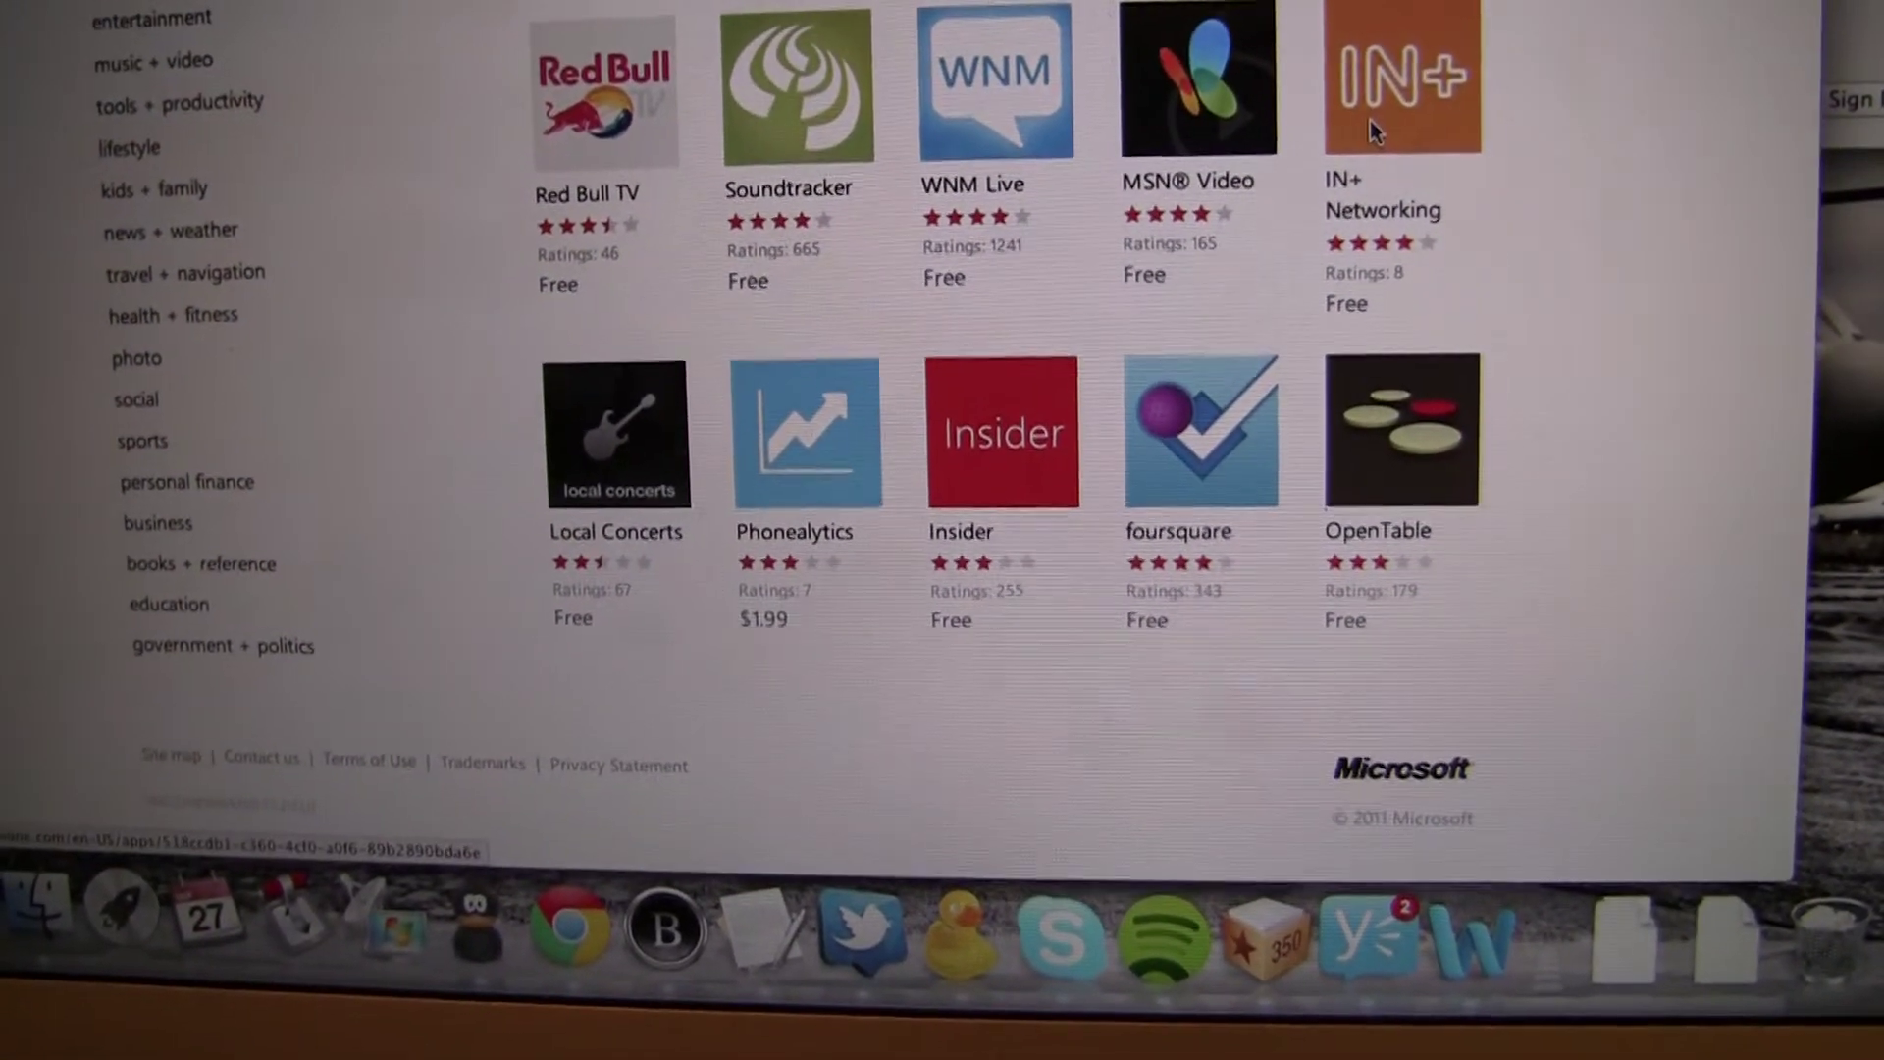
click(1360, 147)
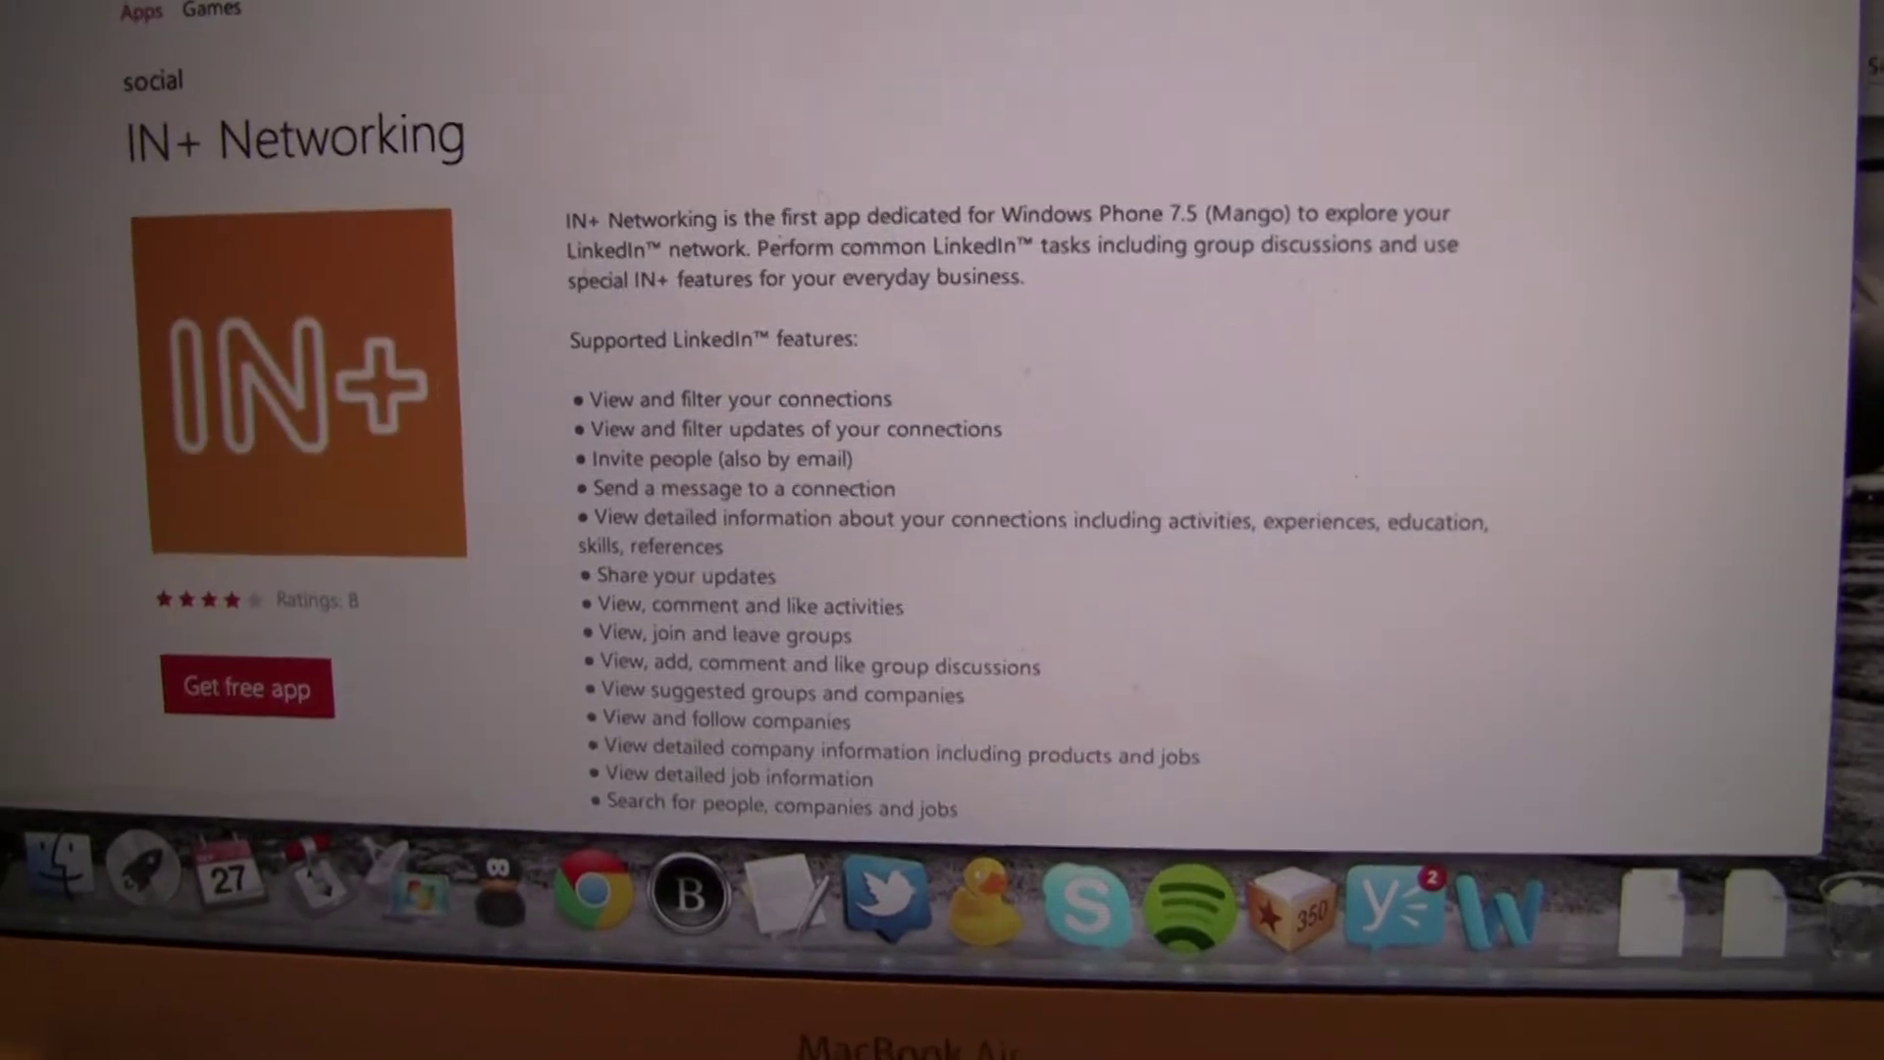
Choose Get free app for IN+ Networking and acknowledge its location-services requirement.
click(390, 655)
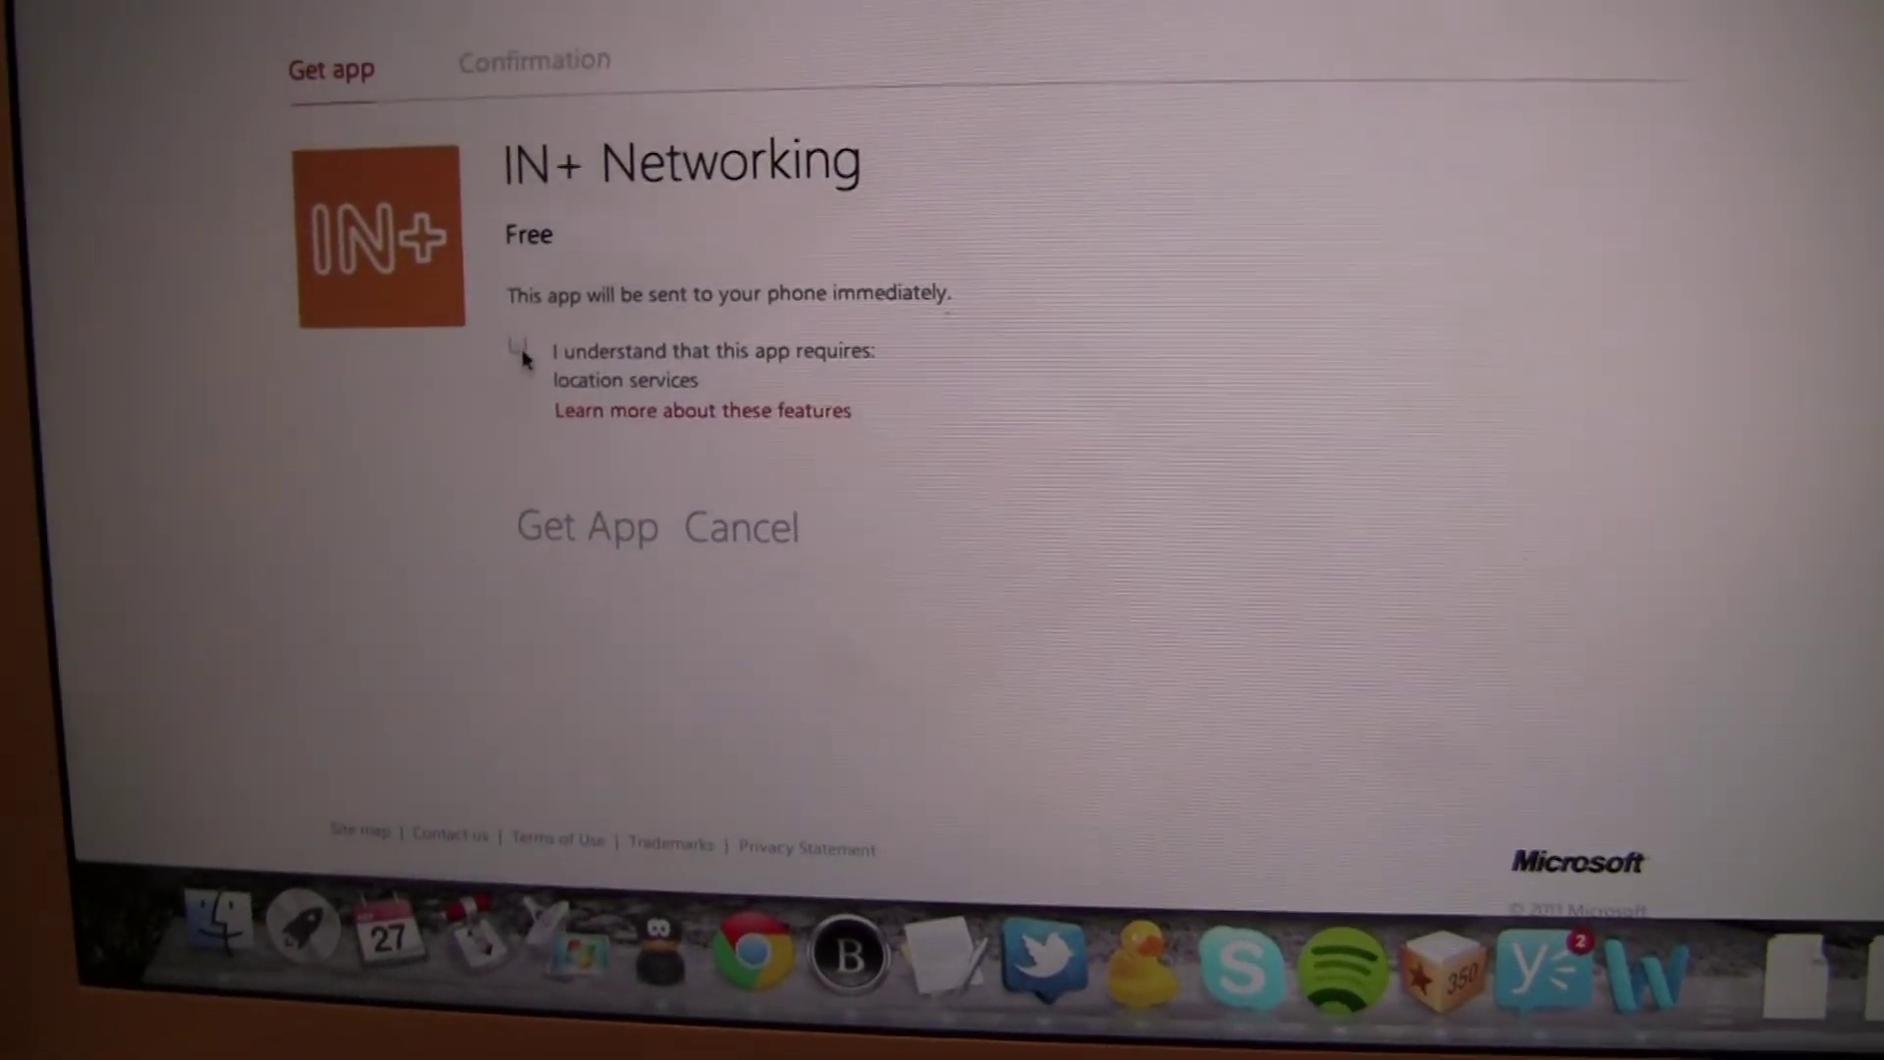
click(455, 377)
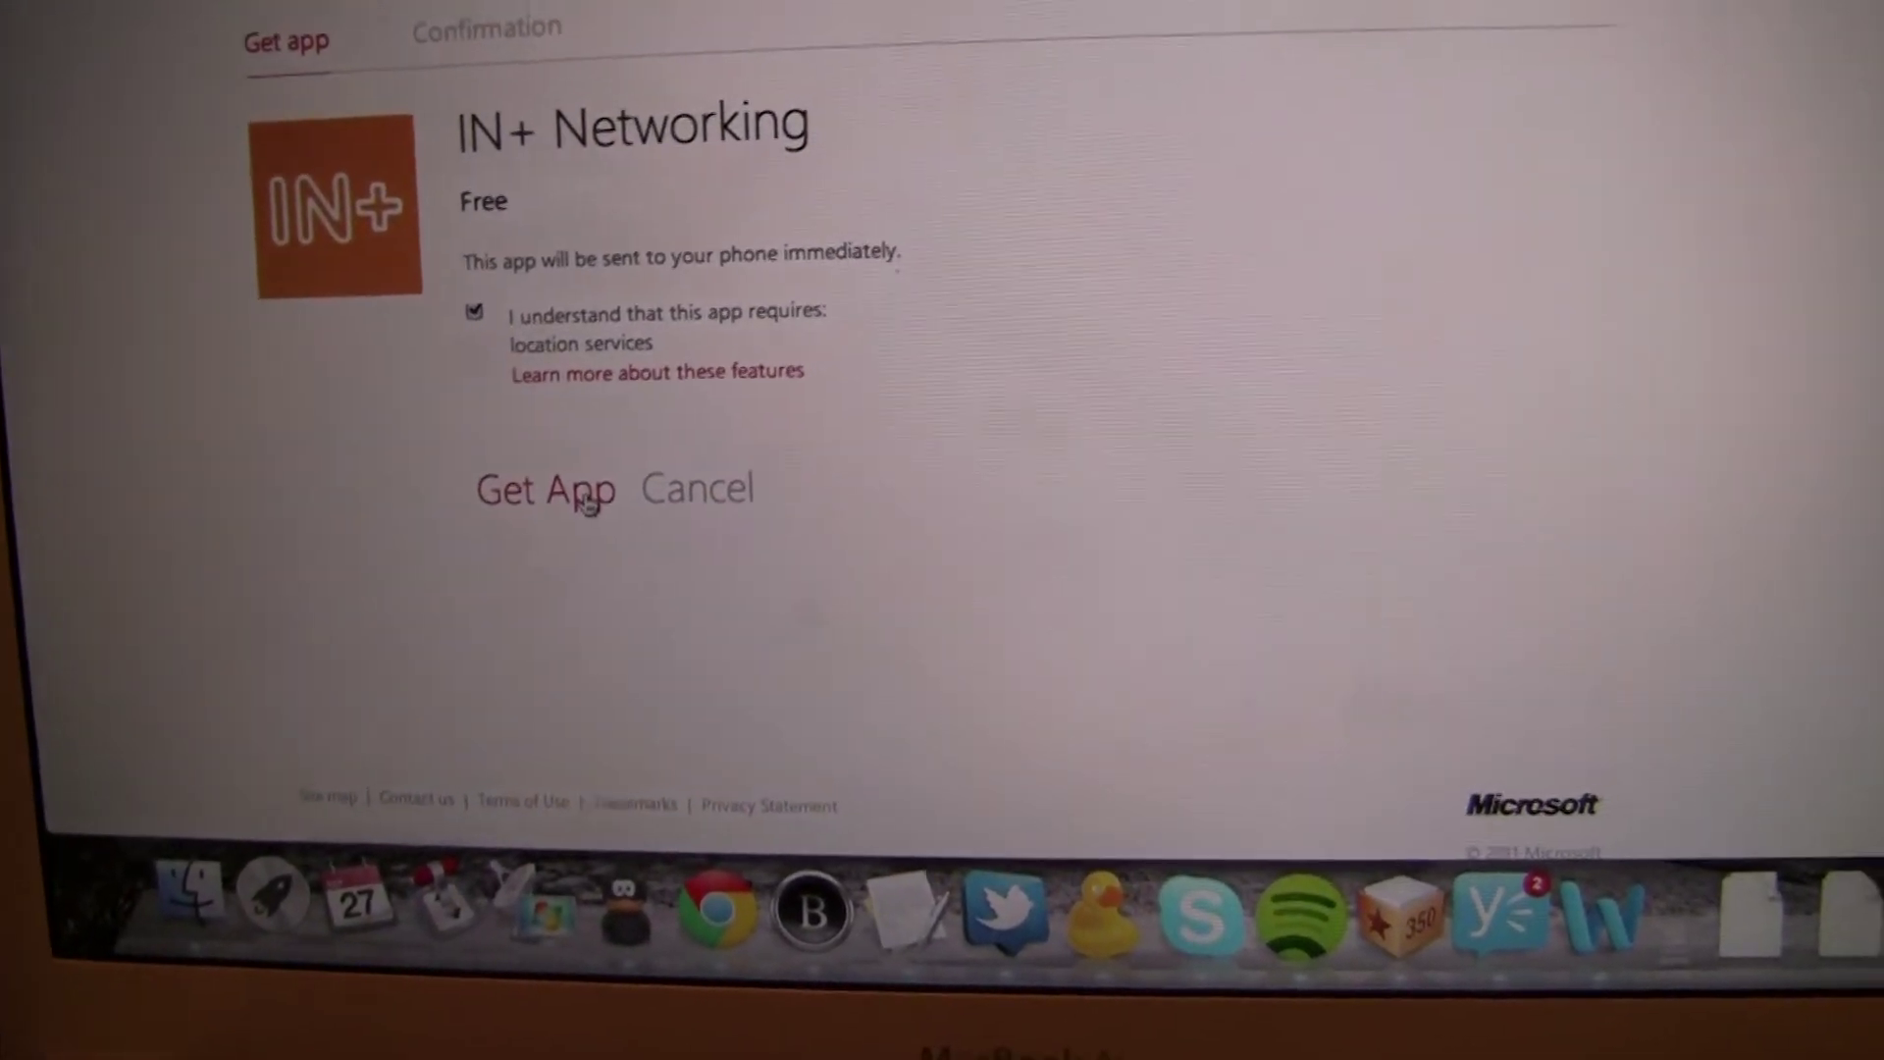